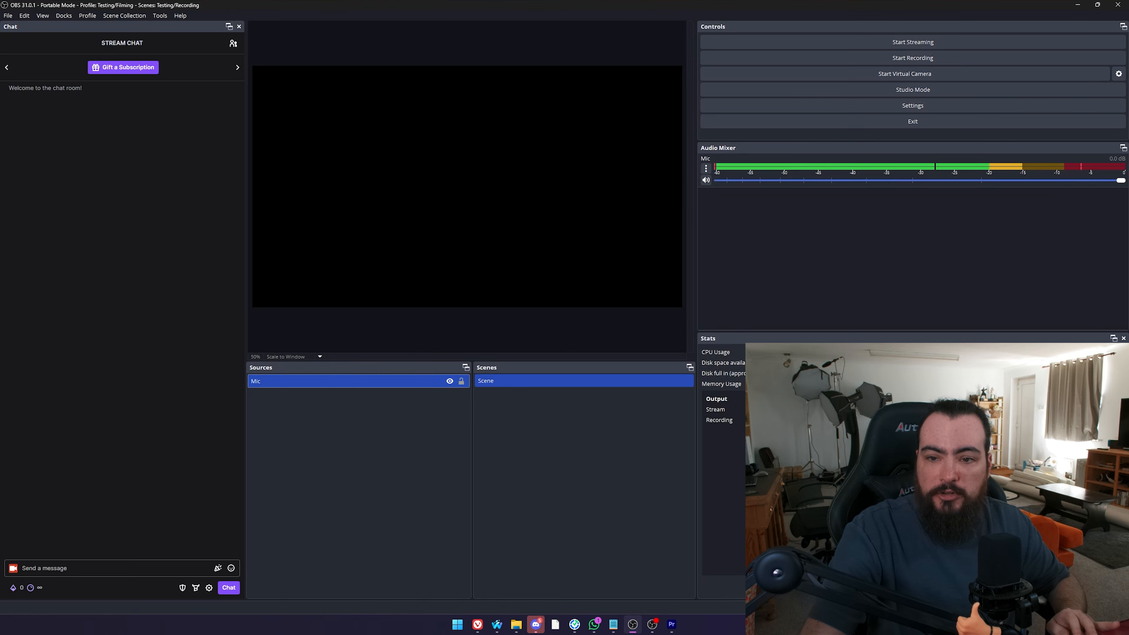
Add a Game Capture source to the scene with Capture Audio (BETA) enabled, capturing any full-screen application
{"action": "right_click", "coordinate": [316, 453]}
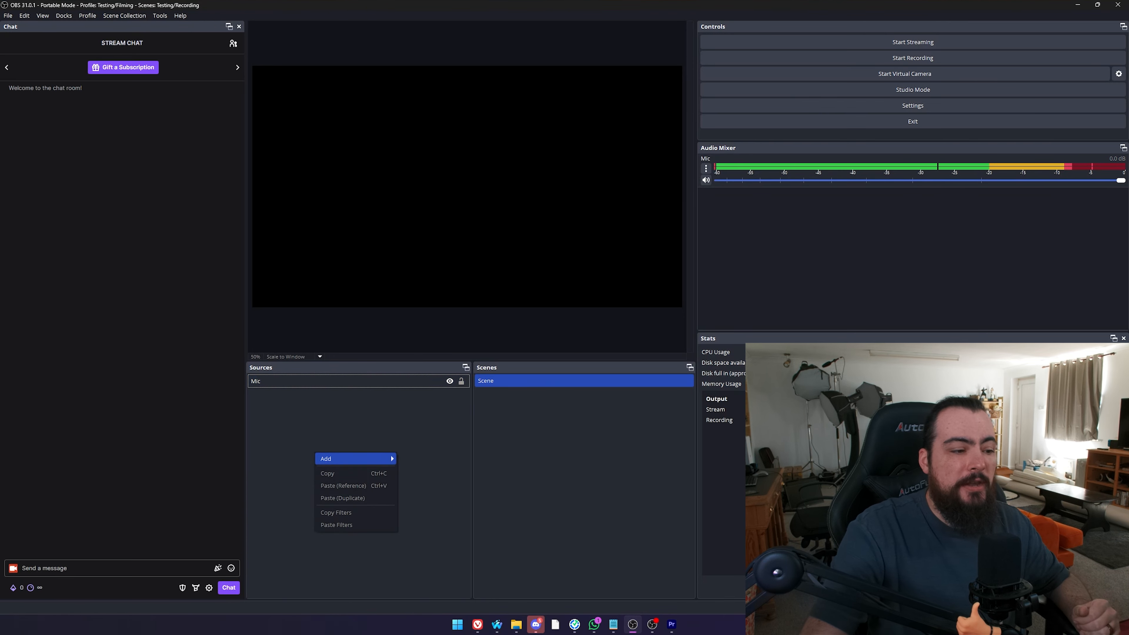
{"action": "left_click", "coordinate": [444, 500]}
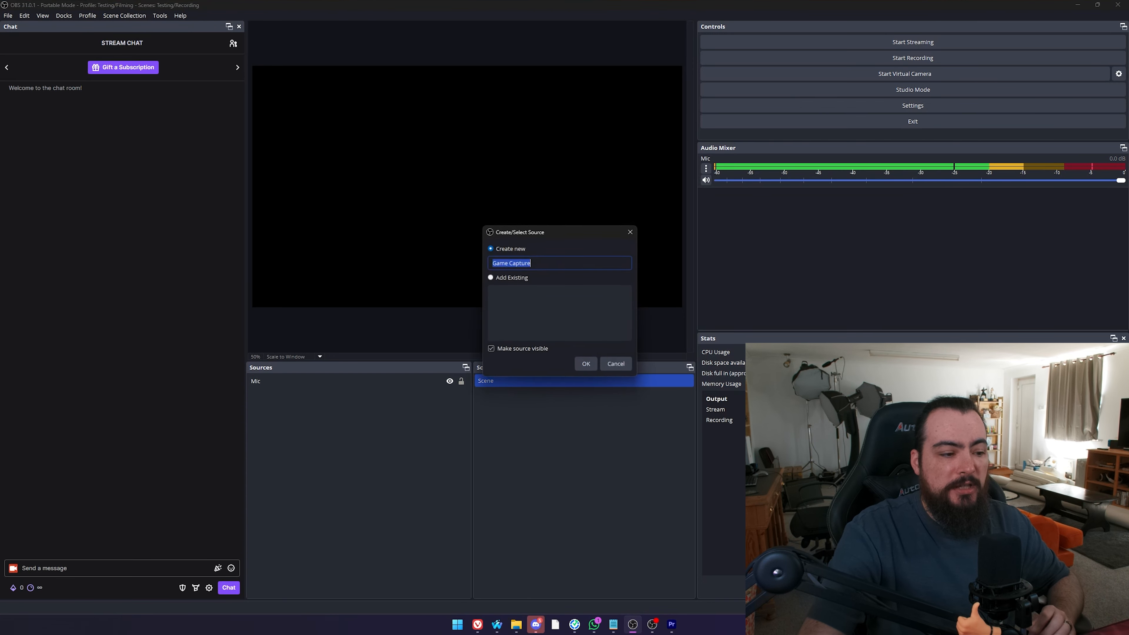
{"action": "key", "text": "Return"}
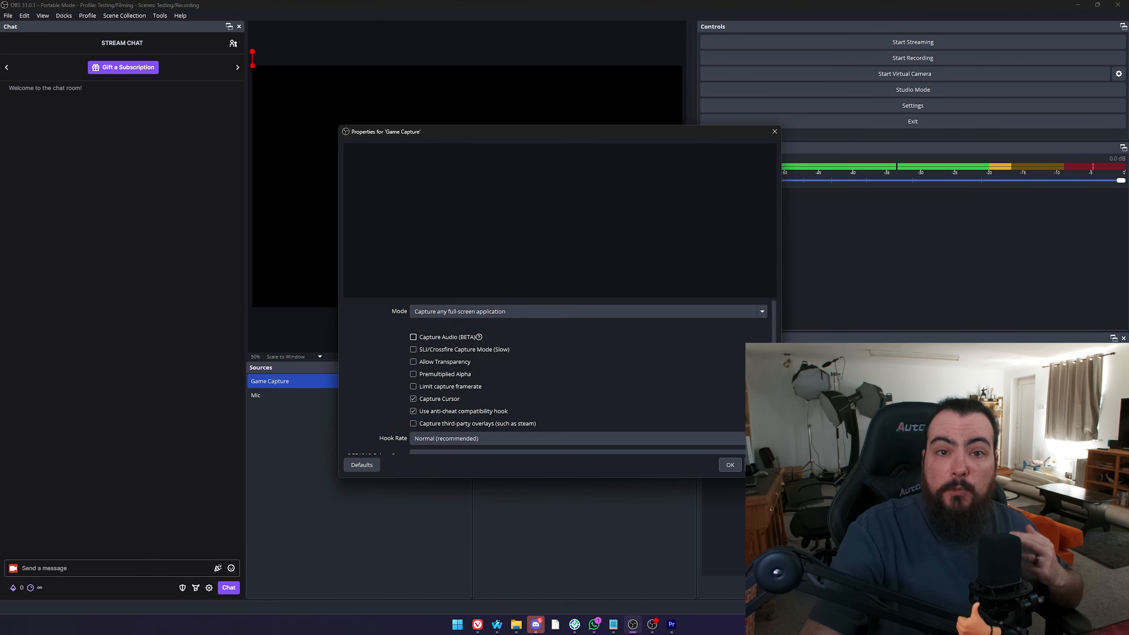
{"action": "mouse_move", "coordinate": [445, 338]}
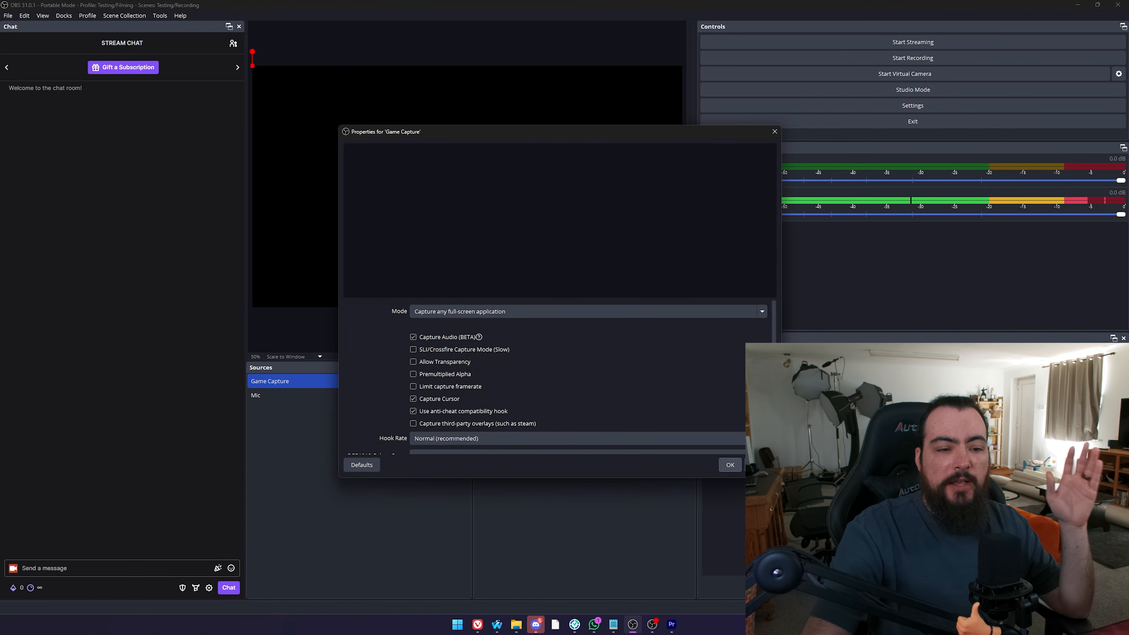
{"action": "left_click", "coordinate": [729, 465]}
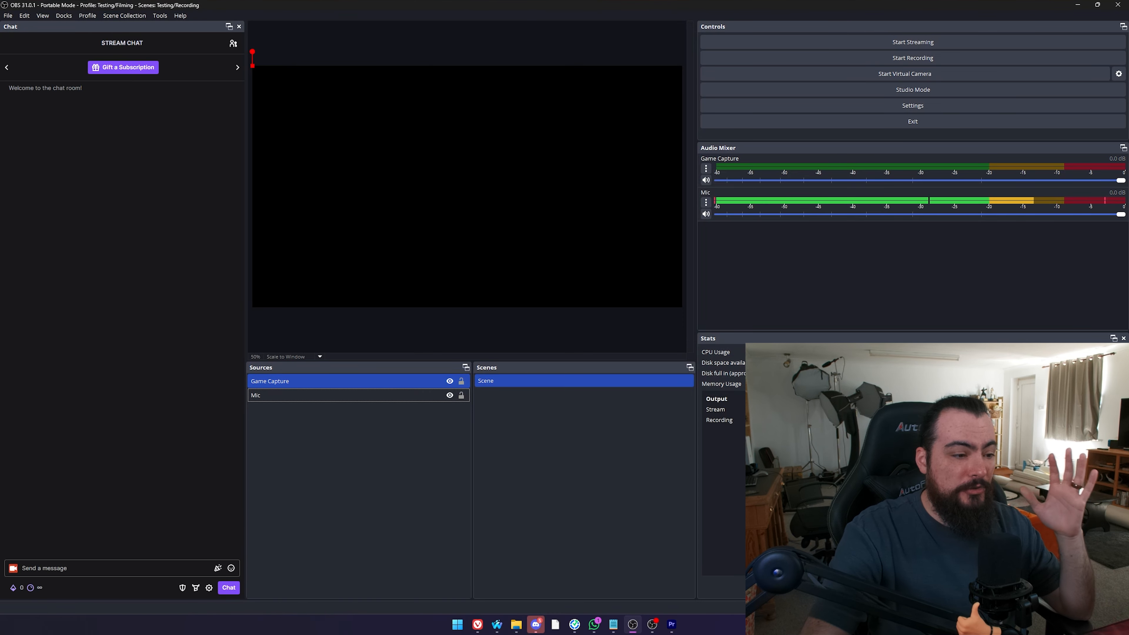
Add an Application Audio Capture (BETA) source named Discord, keeping its default window and match priority
{"action": "right_click", "coordinate": [420, 434]}
{"action": "mouse_move", "coordinate": [457, 441]}
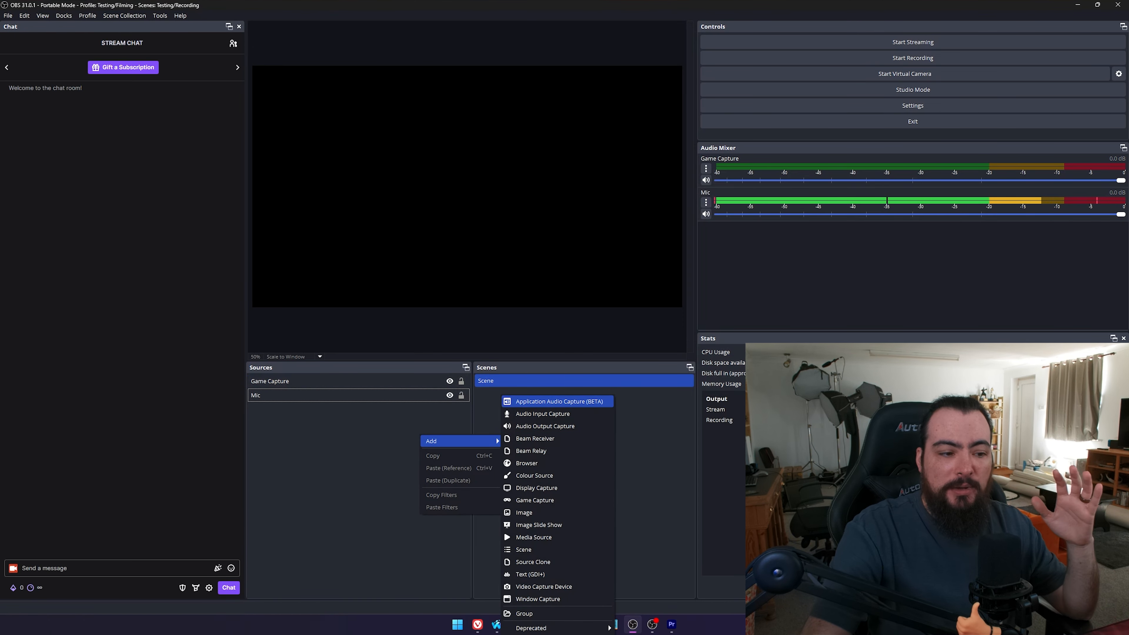
{"action": "left_click", "coordinate": [559, 401]}
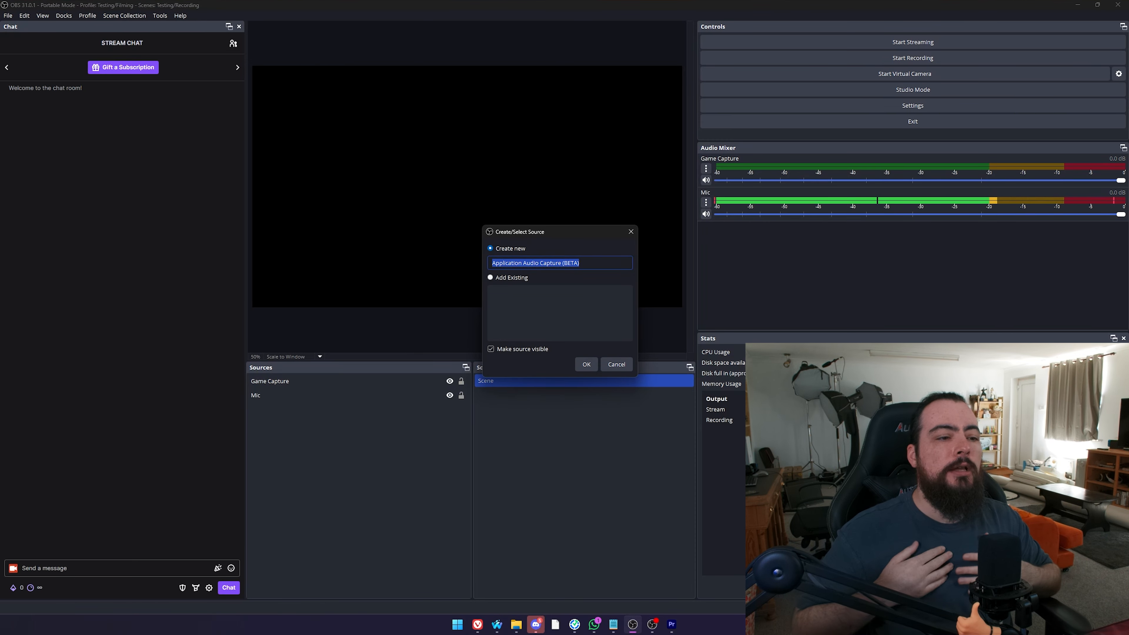
{"action": "type", "text": "Discord"}
{"action": "key", "text": "Return"}
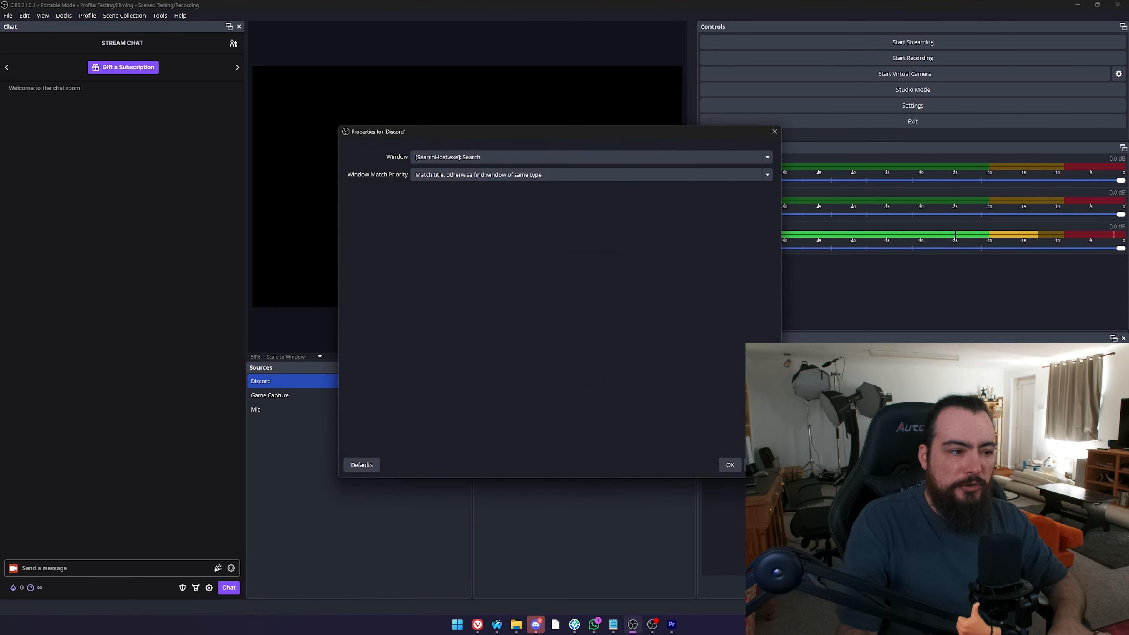
{"action": "key", "text": "alt+Down"}
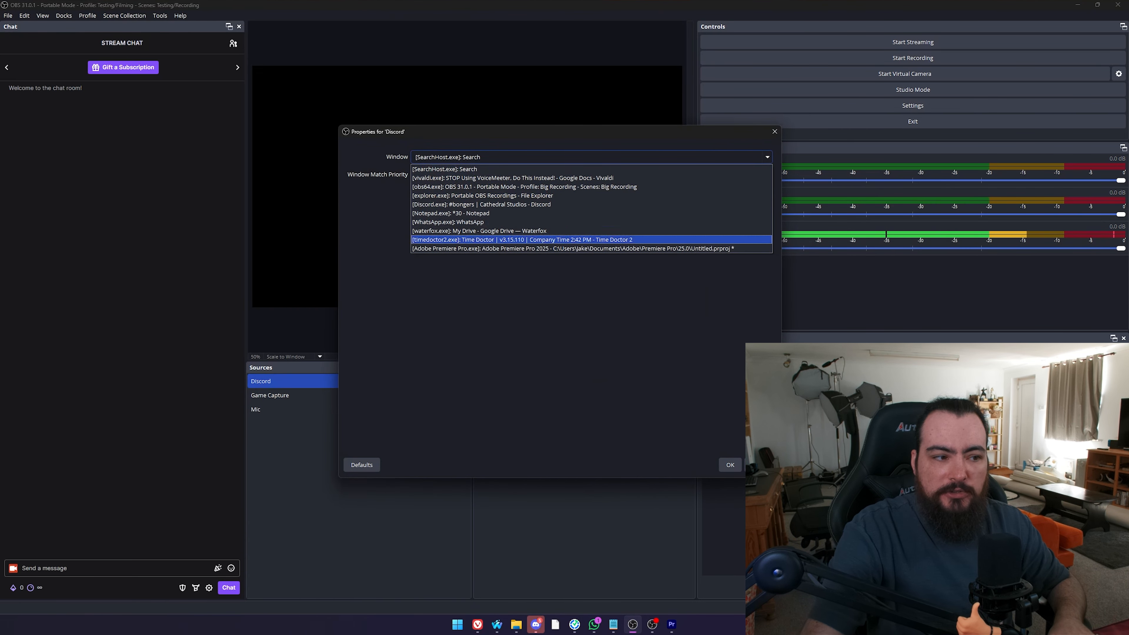
{"action": "key", "text": "Escape"}
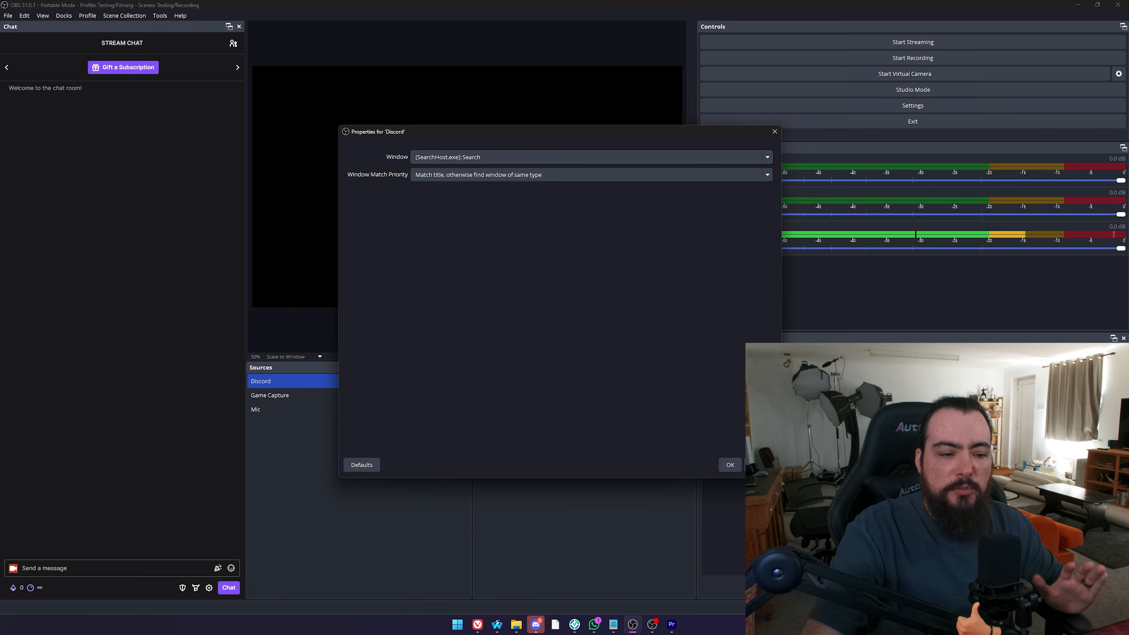
{"action": "key", "text": "Return"}
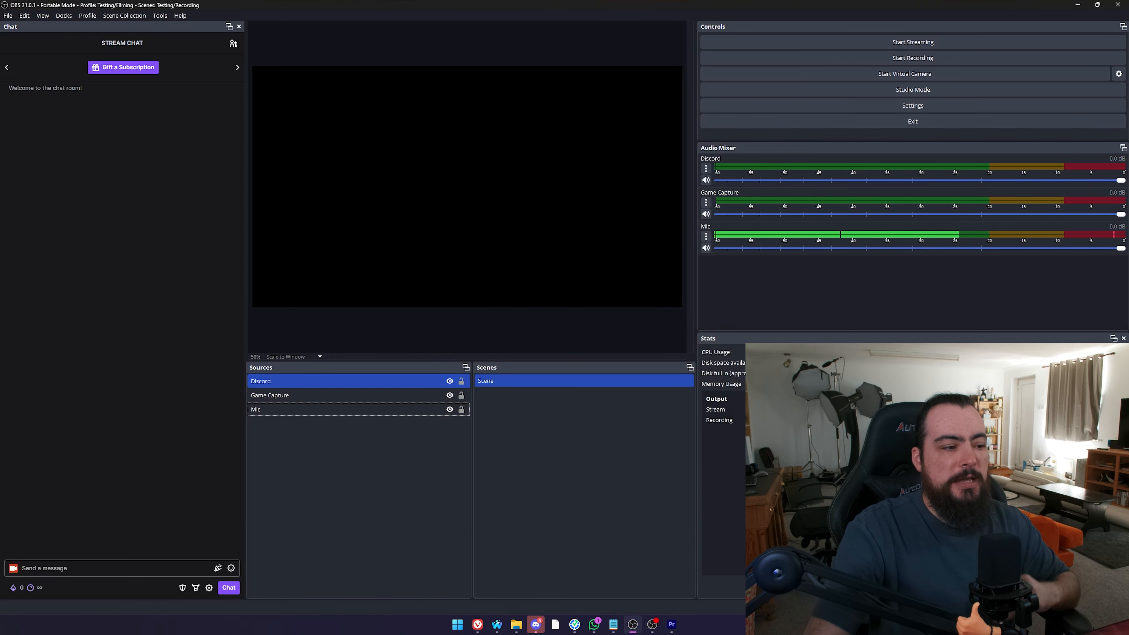
Add another Application Audio Capture (BETA) source named Spotify with the default properties
{"action": "right_click", "coordinate": [312, 505]}
{"action": "mouse_move", "coordinate": [338, 512]}
{"action": "left_click", "coordinate": [445, 401]}
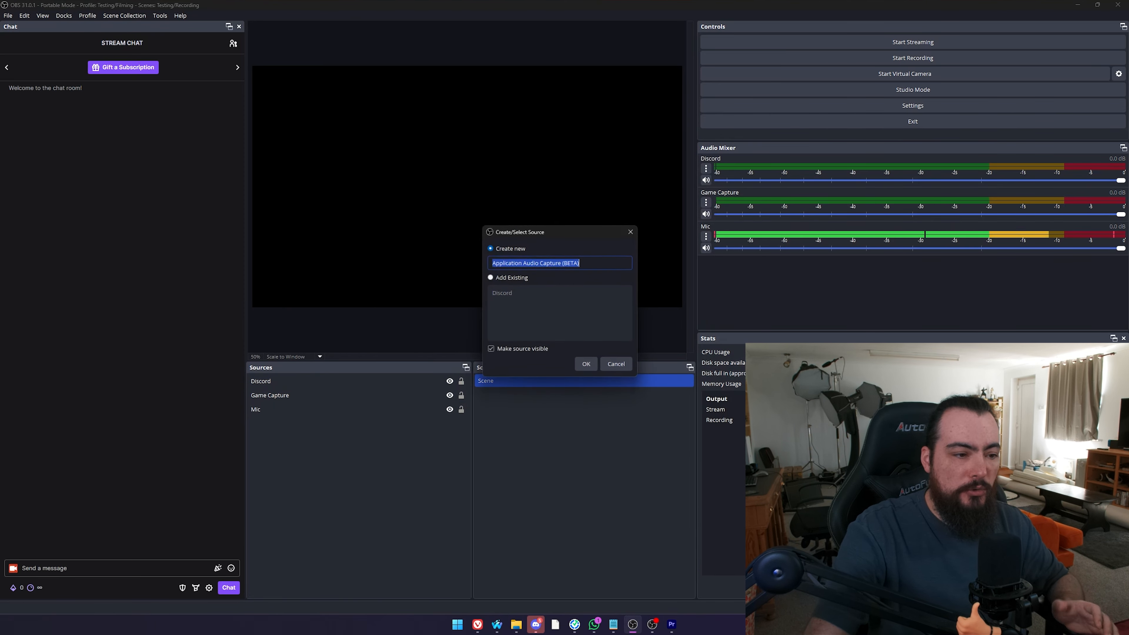
{"action": "type", "text": "Spot"}
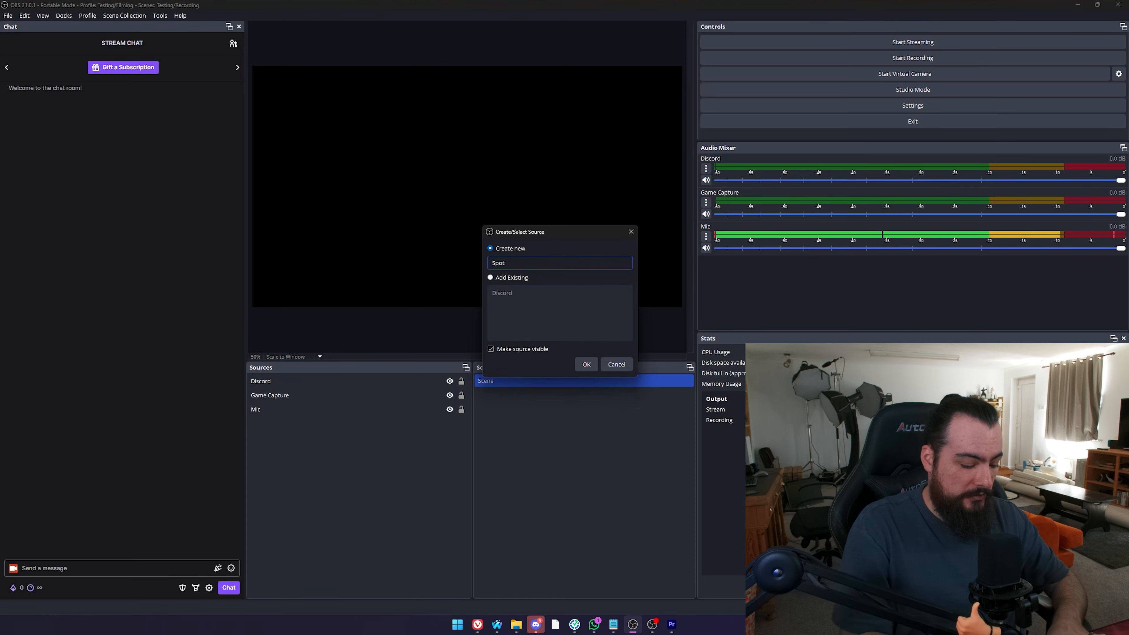
{"action": "type", "text": "ify"}
{"action": "key", "text": "Return"}
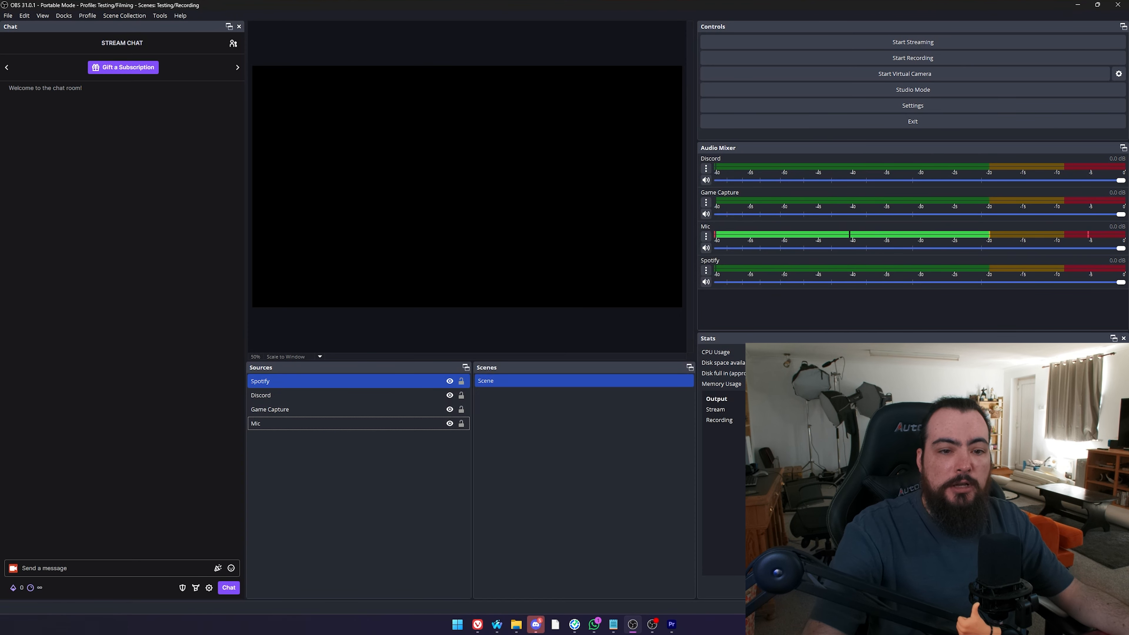
Review the Spotify source's window match priority options, keeping "Match title, otherwise find window of same type"
{"action": "right_click", "coordinate": [378, 381]}
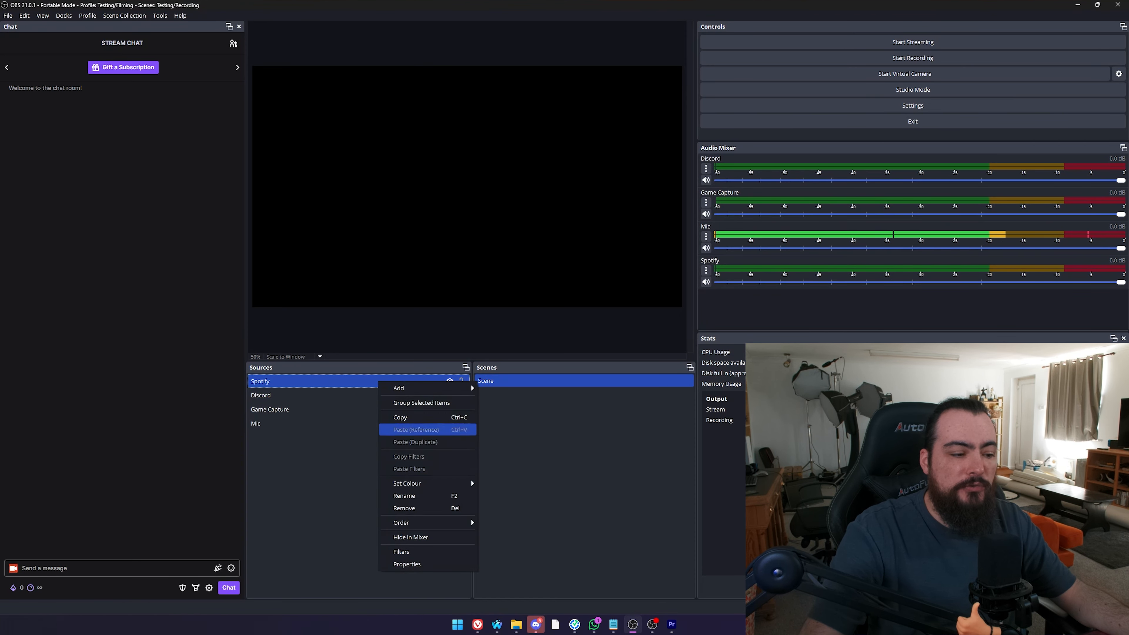
{"action": "left_click", "coordinate": [400, 563]}
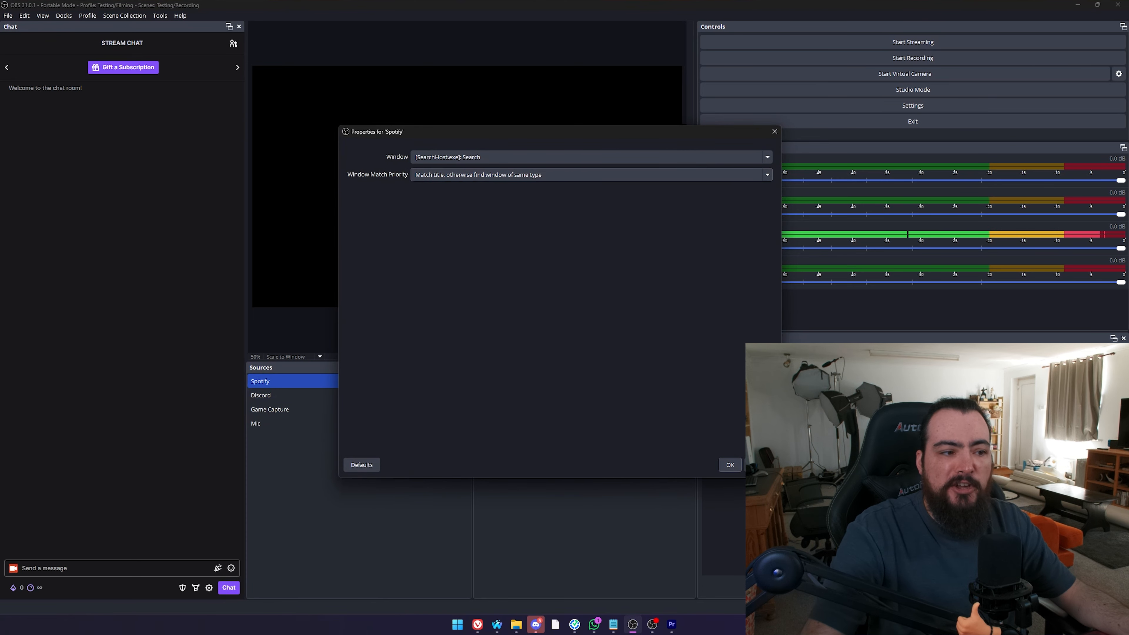
{"action": "left_click", "coordinate": [591, 174]}
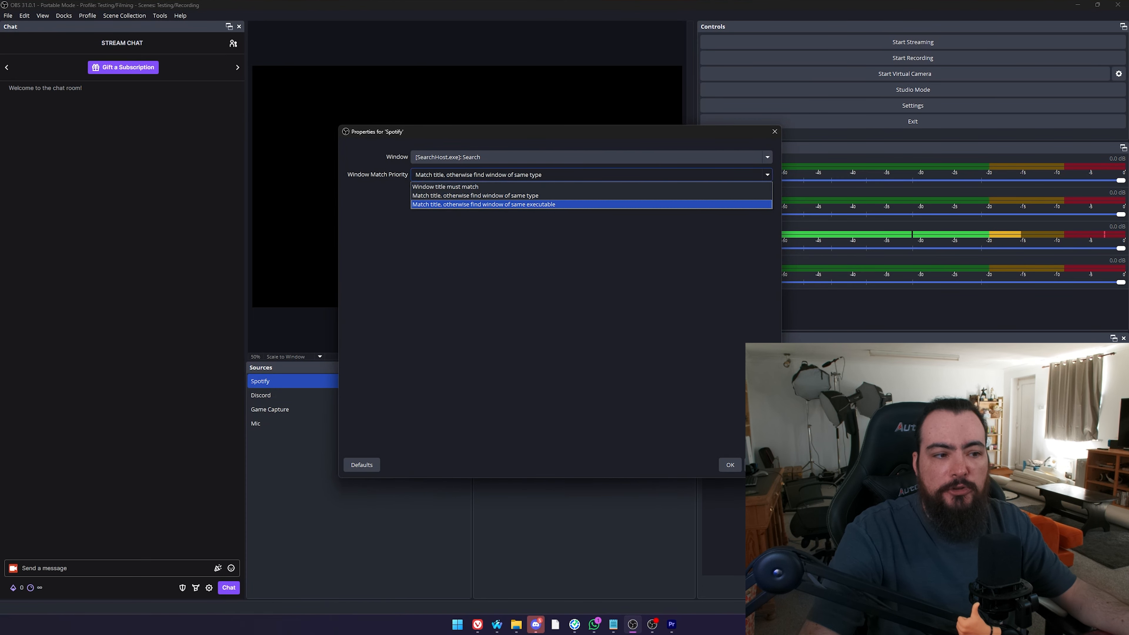
{"action": "left_click", "coordinate": [591, 196]}
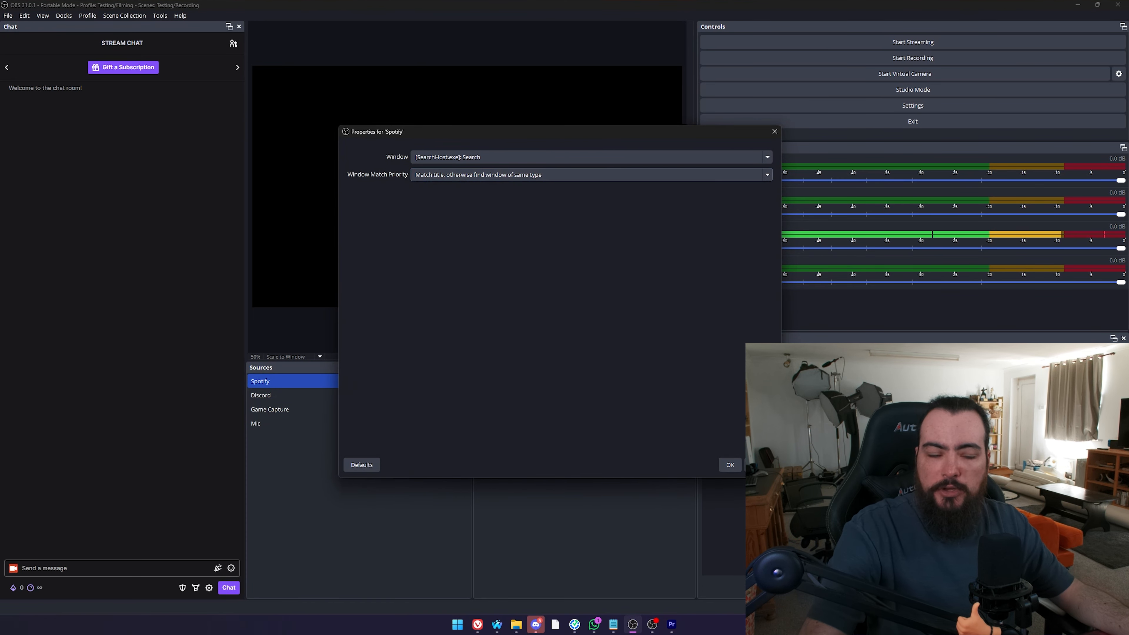
{"action": "left_click", "coordinate": [730, 465]}
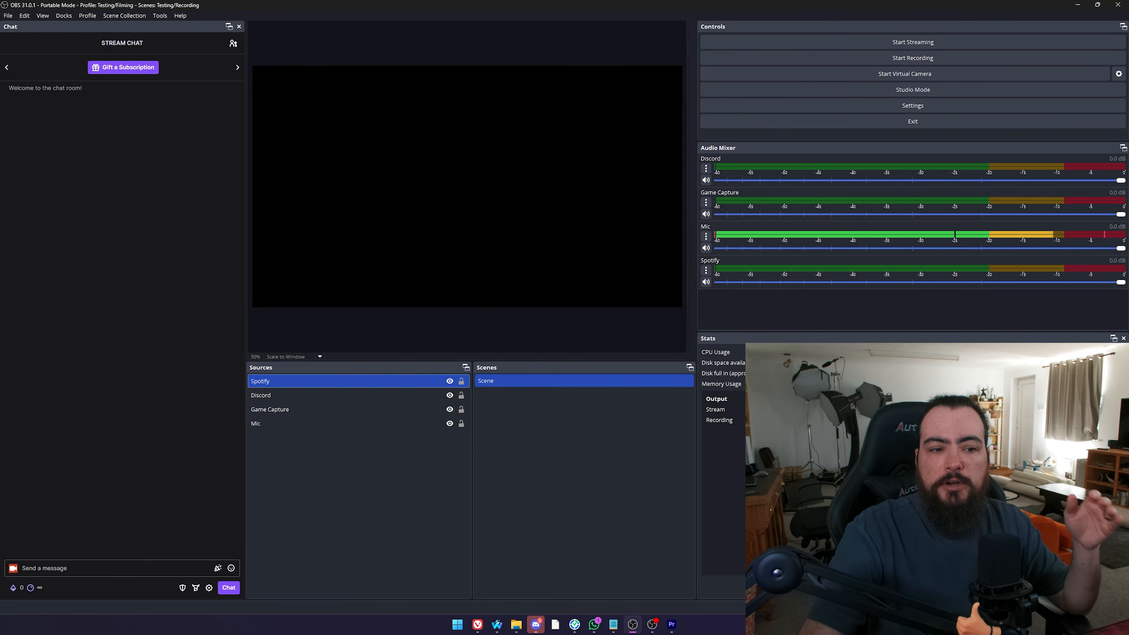
Review the capturable windows in the Discord source's properties from the audio mixer without changing the selection
{"action": "left_click", "coordinate": [705, 168]}
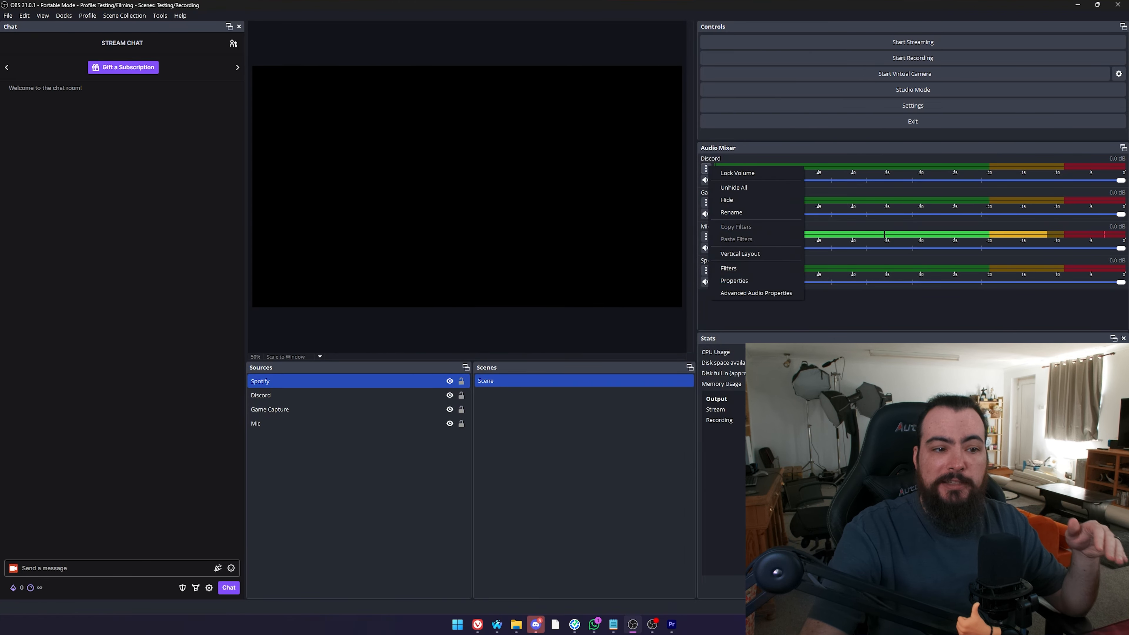
{"action": "left_click", "coordinate": [738, 280]}
{"action": "left_click", "coordinate": [622, 157]}
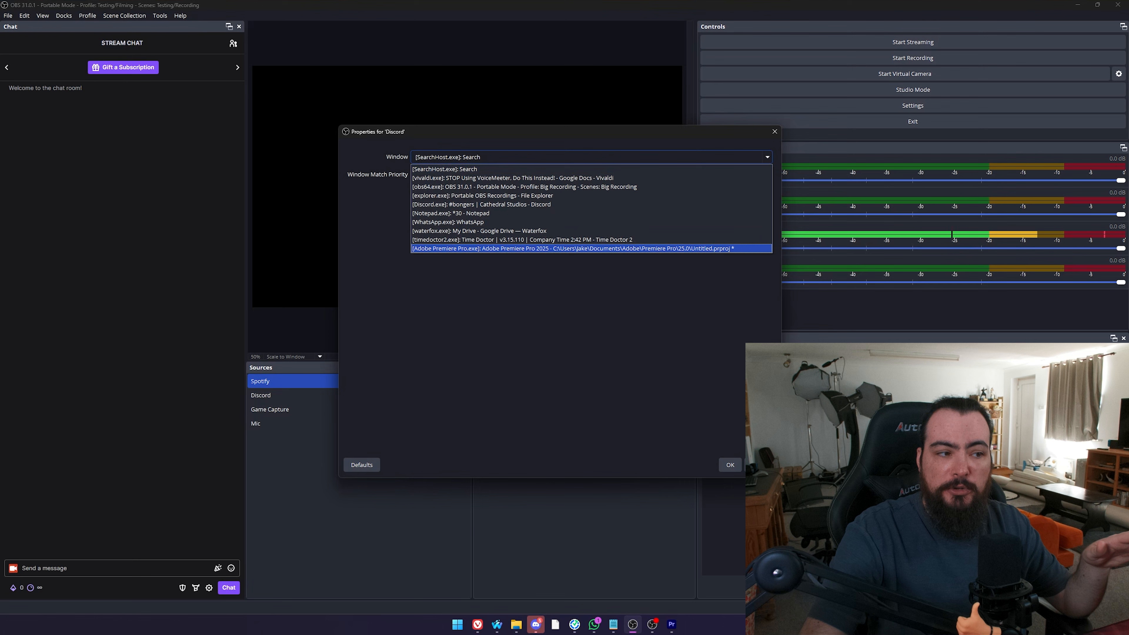
{"action": "left_click", "coordinate": [622, 293]}
{"action": "left_click", "coordinate": [759, 465]}
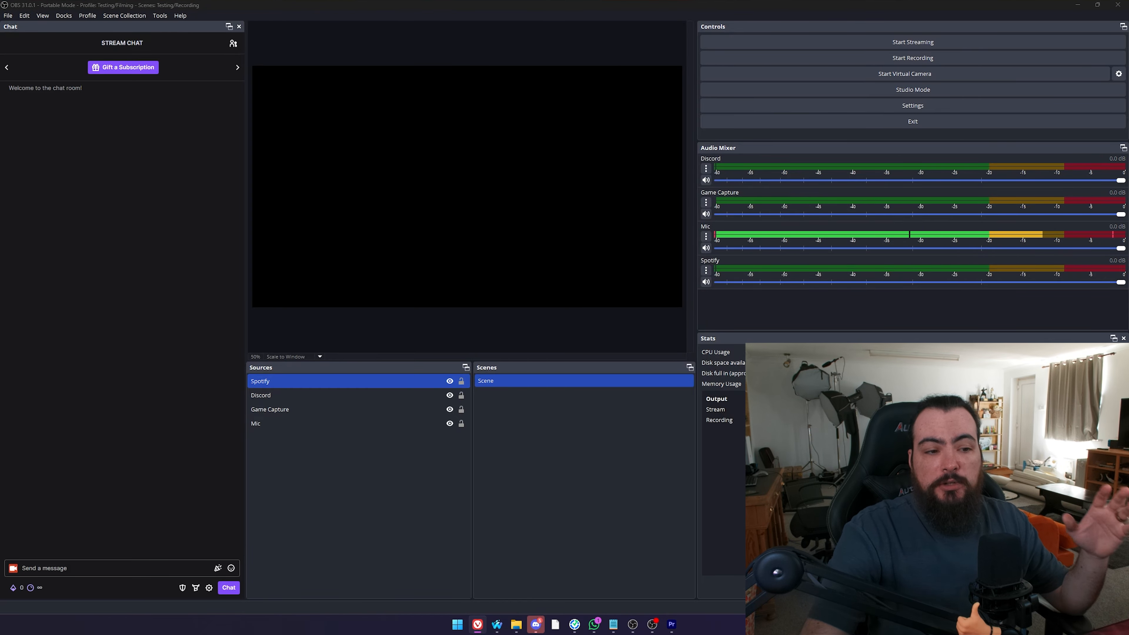
Assign tracks in the advanced audio properties: Mic 1, 2, 3; Game Capture 1, 2, 4; Discord 1, 2, 5; Spotify 1
{"action": "right_click", "coordinate": [729, 314]}
{"action": "left_click", "coordinate": [755, 348]}
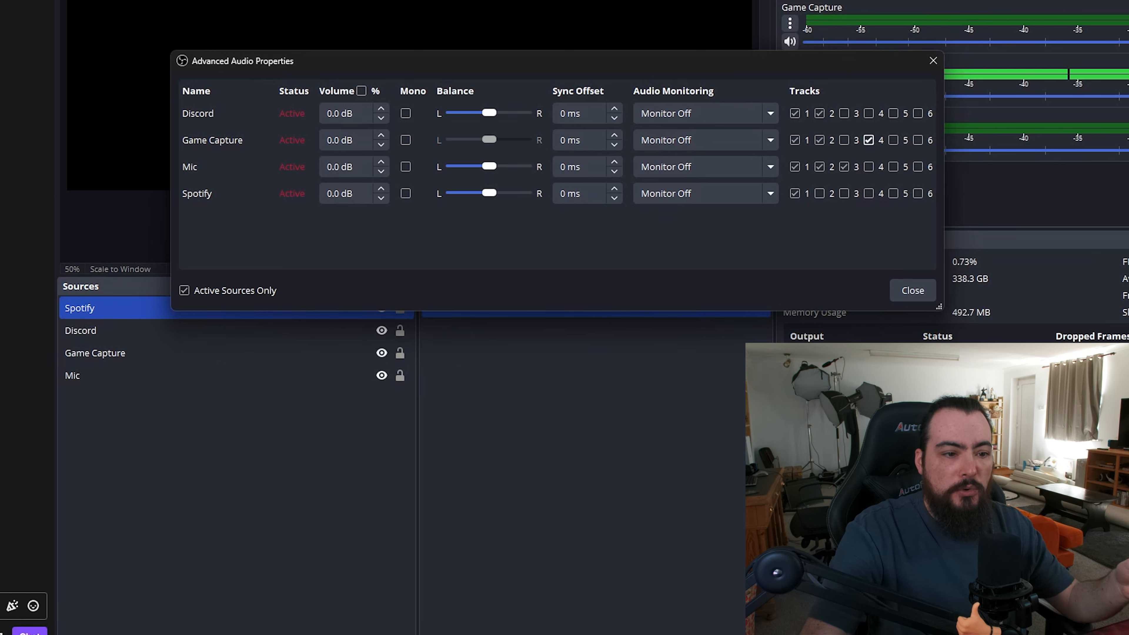
{"action": "left_click", "coordinate": [892, 113]}
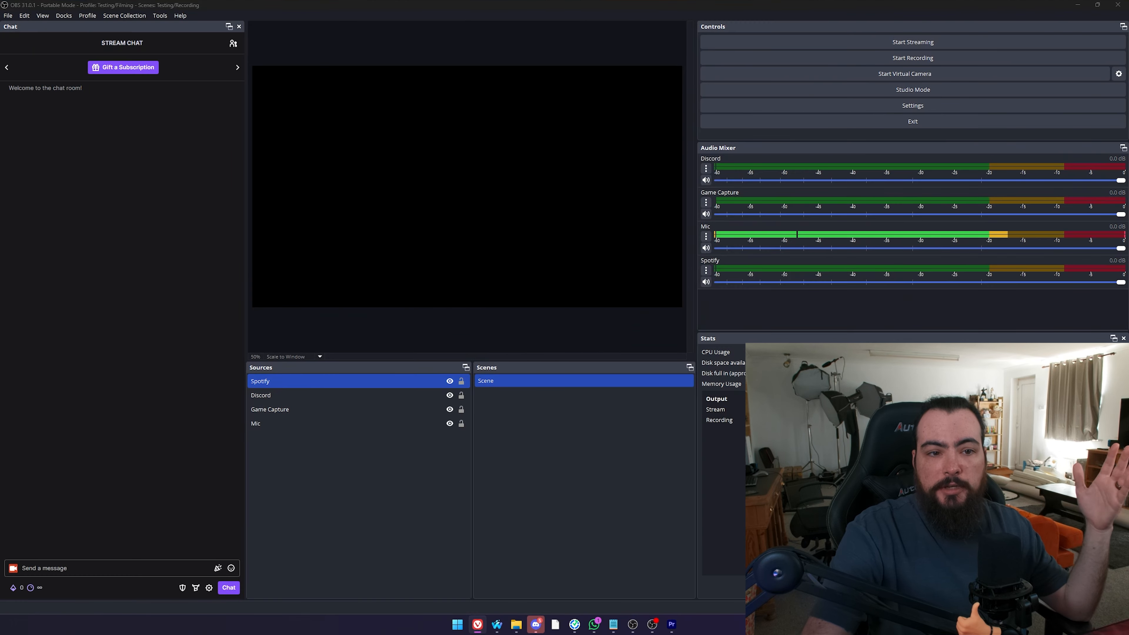
Enable the Twitch VOD Track in the streaming output settings and set it to track 2
{"action": "left_click", "coordinate": [912, 105]}
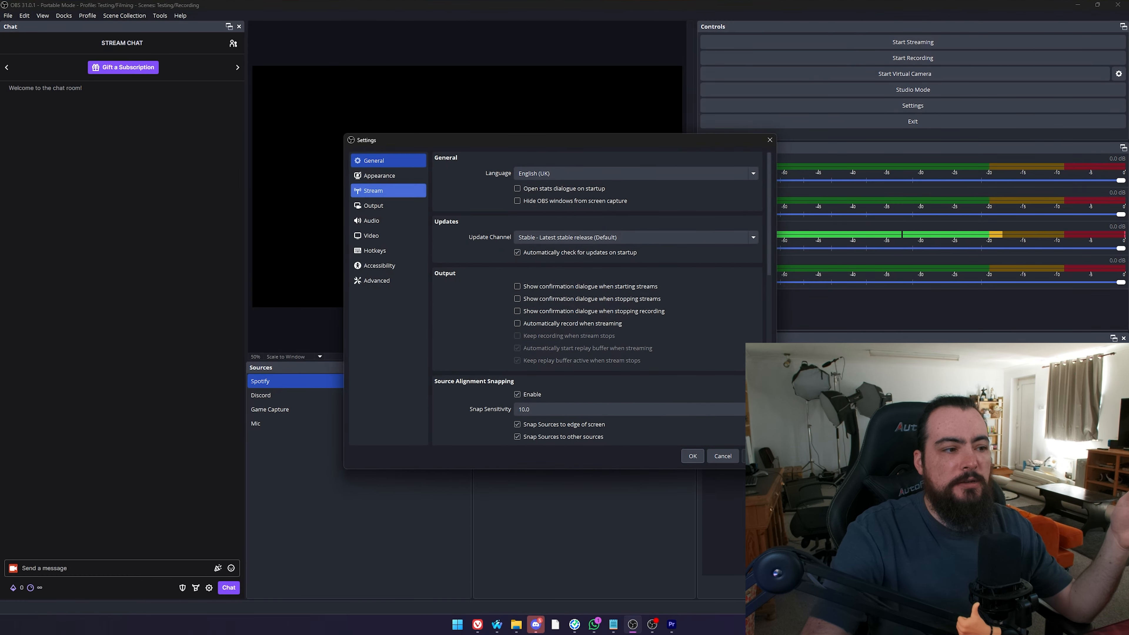
{"action": "left_click", "coordinate": [372, 206]}
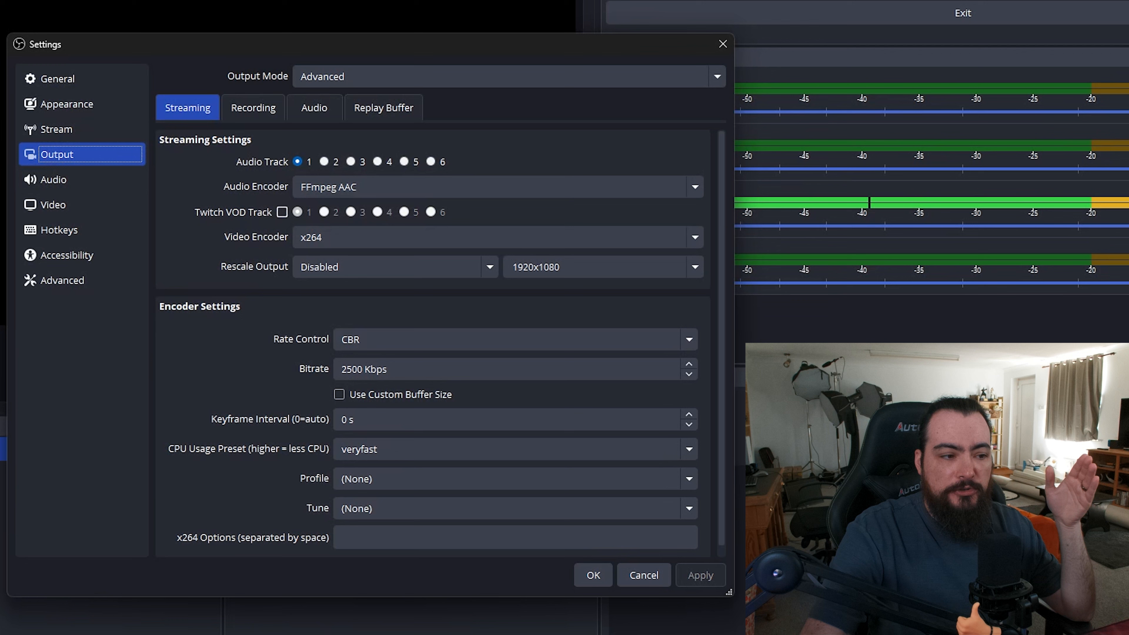
{"action": "left_click", "coordinate": [282, 212]}
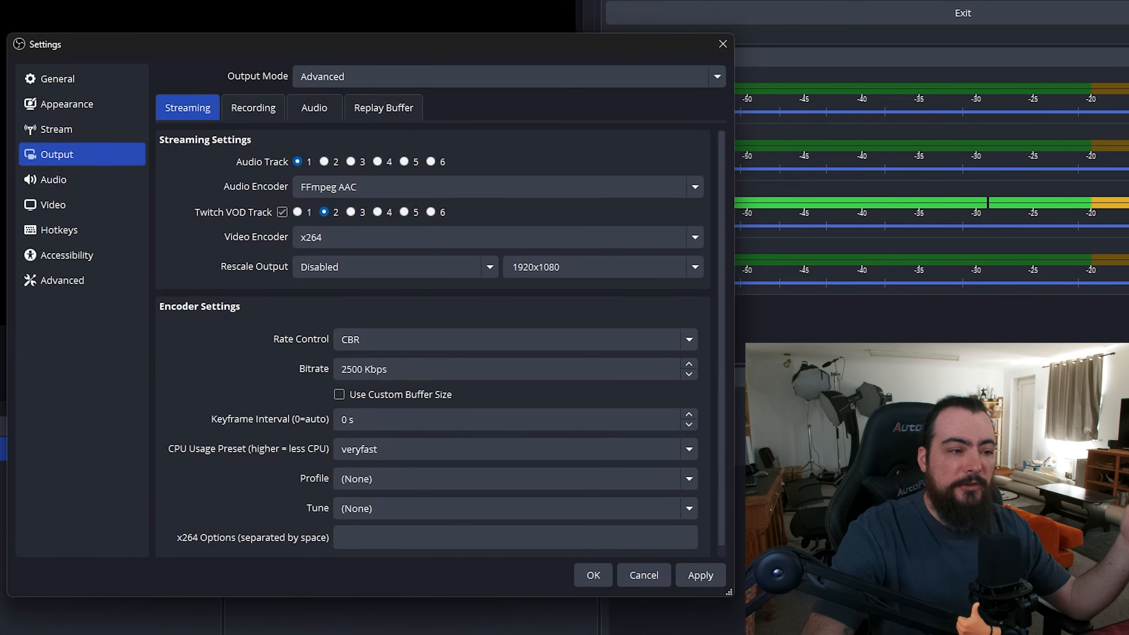
Set the recording output to include audio tracks 3, 4, 5 and 6 and exclude track 1
{"action": "left_click", "coordinate": [252, 108]}
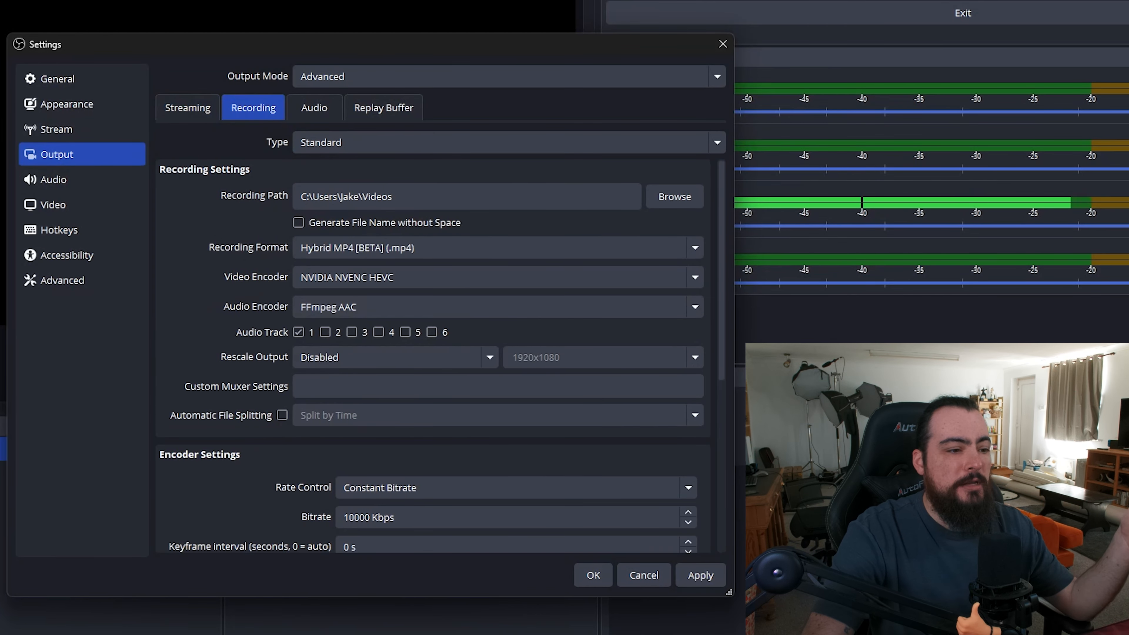
{"action": "left_click", "coordinate": [299, 332]}
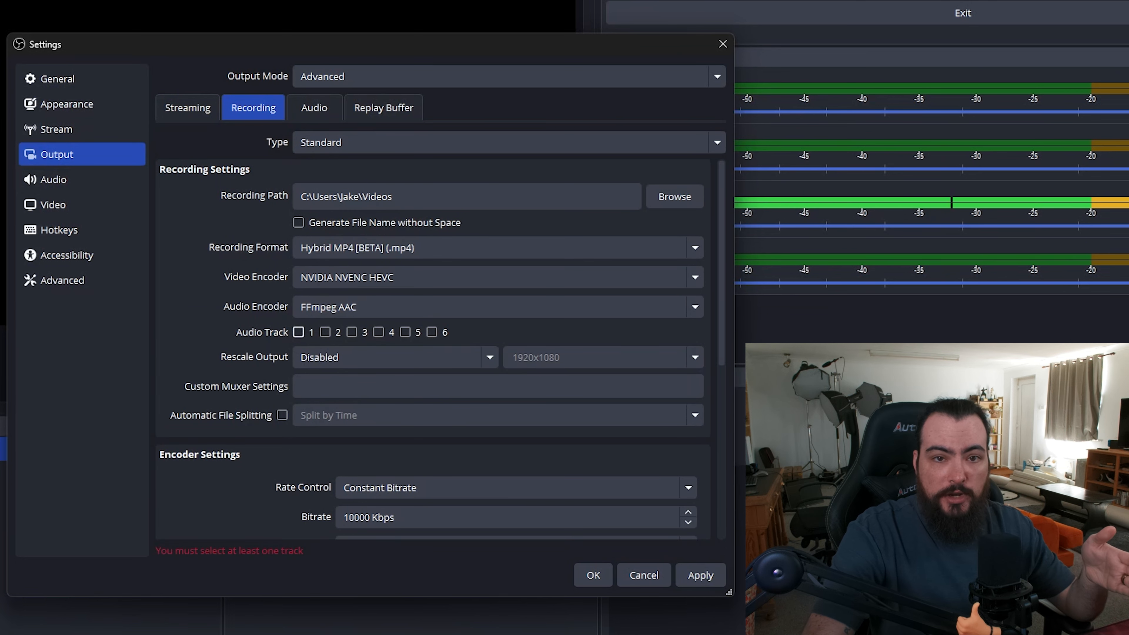
{"action": "left_click", "coordinate": [352, 332]}
{"action": "left_click", "coordinate": [378, 332]}
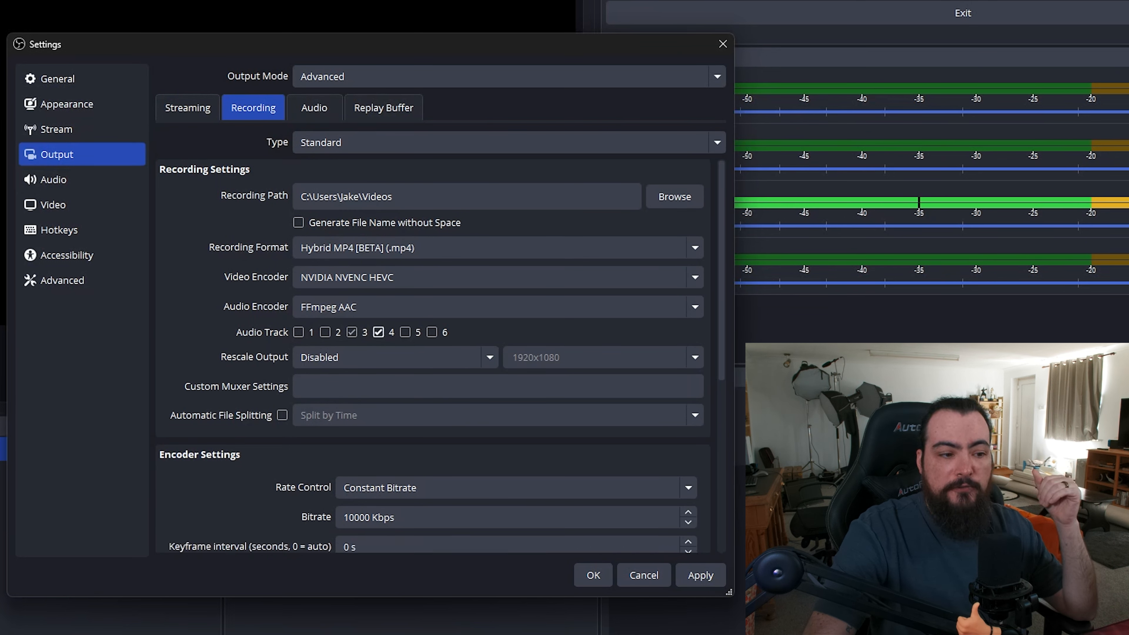
{"action": "left_click", "coordinate": [405, 332]}
{"action": "left_click", "coordinate": [432, 332]}
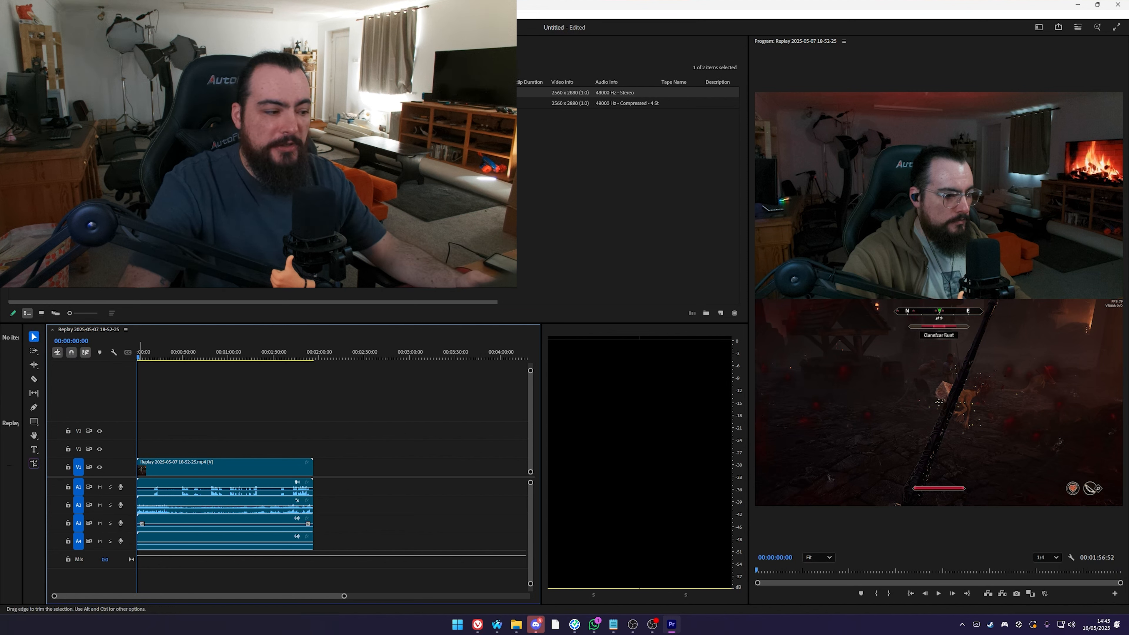
In Premiere Pro, solo audio track A1 of the replay recording and play a short section from about 30 seconds in
{"action": "left_click", "coordinate": [111, 487]}
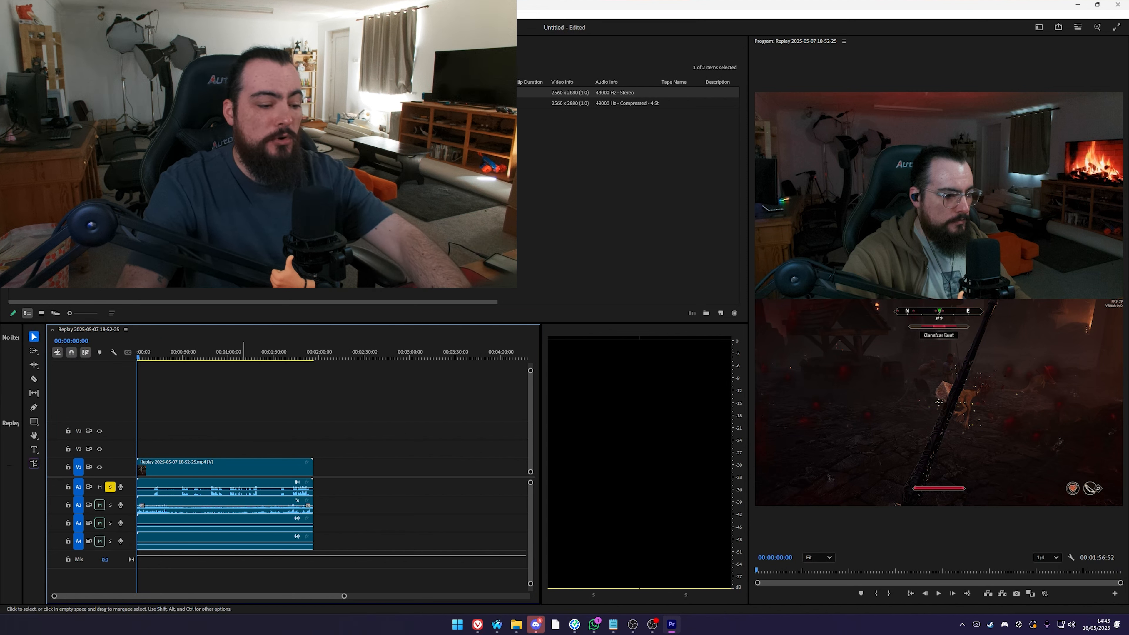
{"action": "left_click_drag", "start_coordinate": [184, 356], "coordinate": [182, 355]}
{"action": "key", "text": "space"}
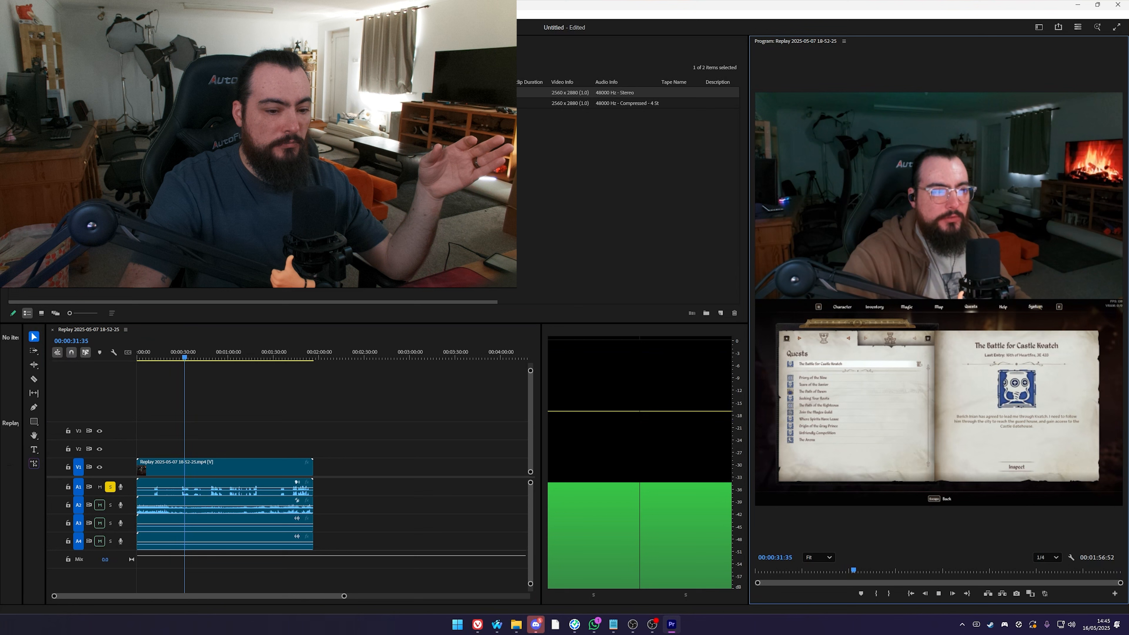
{"action": "key", "text": "space"}
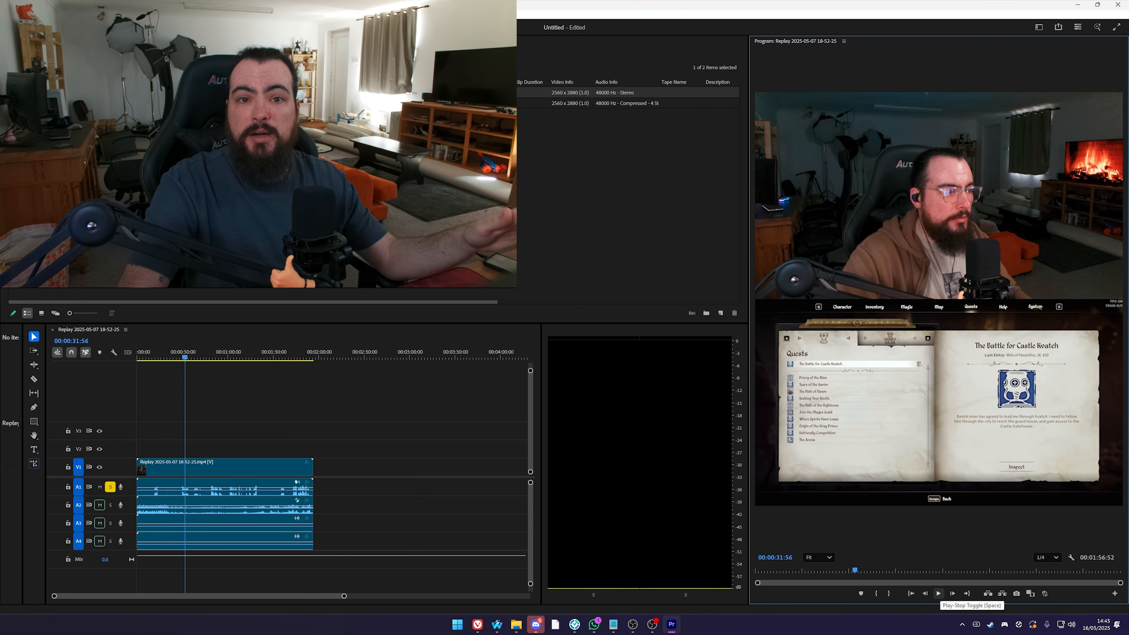
Solo audio track A2 instead of A1, play a few seconds from 00:00:16:18, and turn the solo off
{"action": "left_click", "coordinate": [110, 504]}
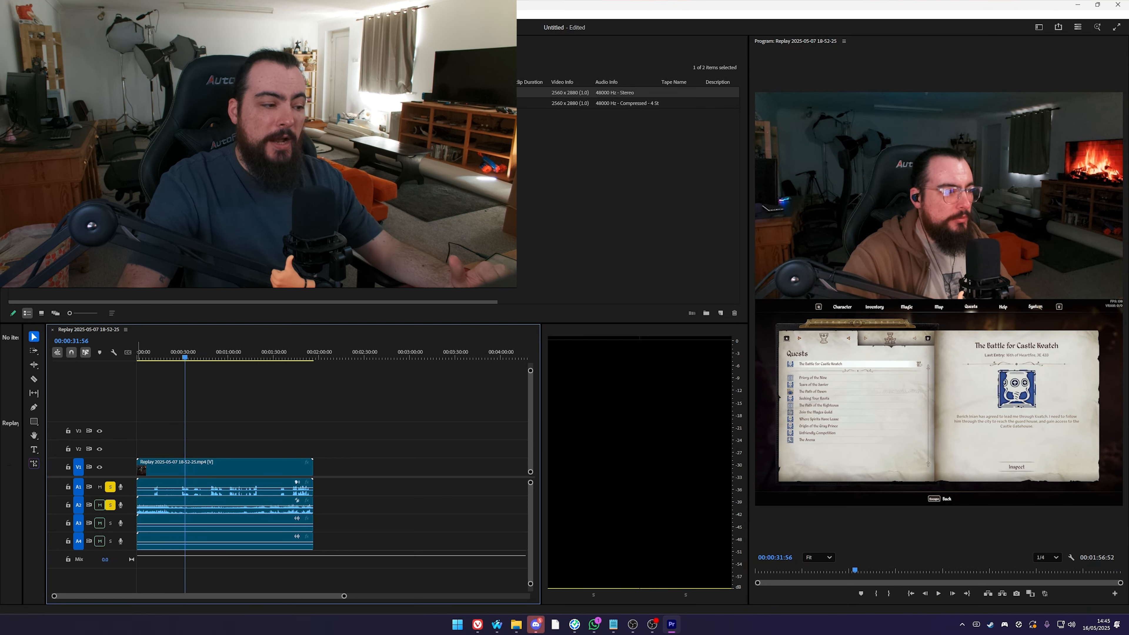
{"action": "left_click", "coordinate": [110, 486]}
{"action": "left_click", "coordinate": [161, 356]}
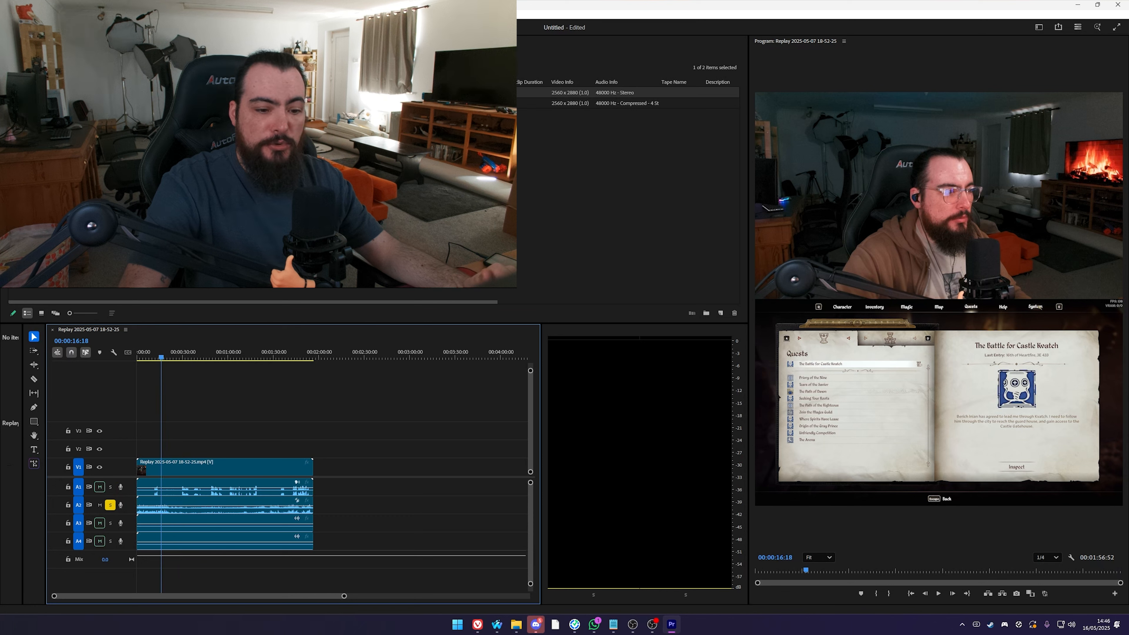
{"action": "key", "text": "space"}
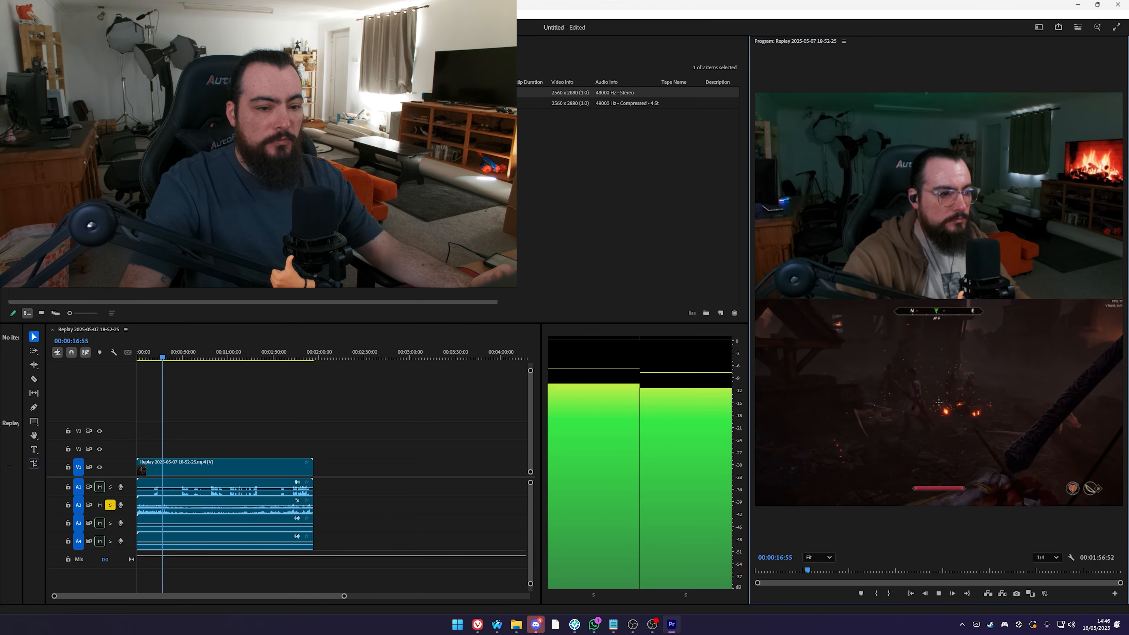
{"action": "key", "text": "space"}
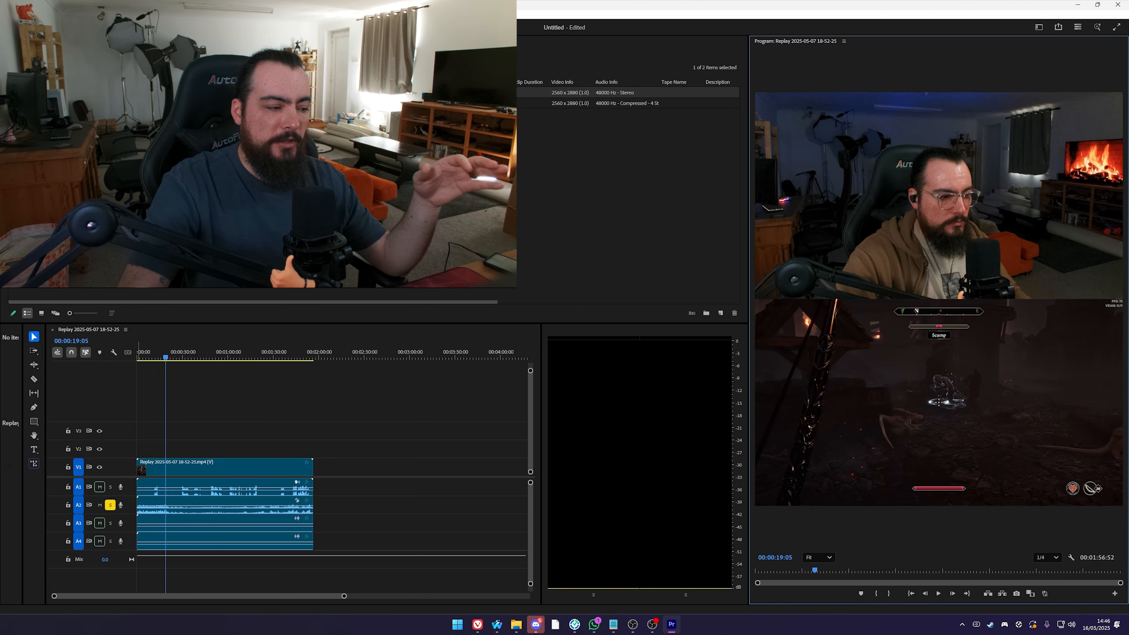
{"action": "left_click", "coordinate": [110, 505]}
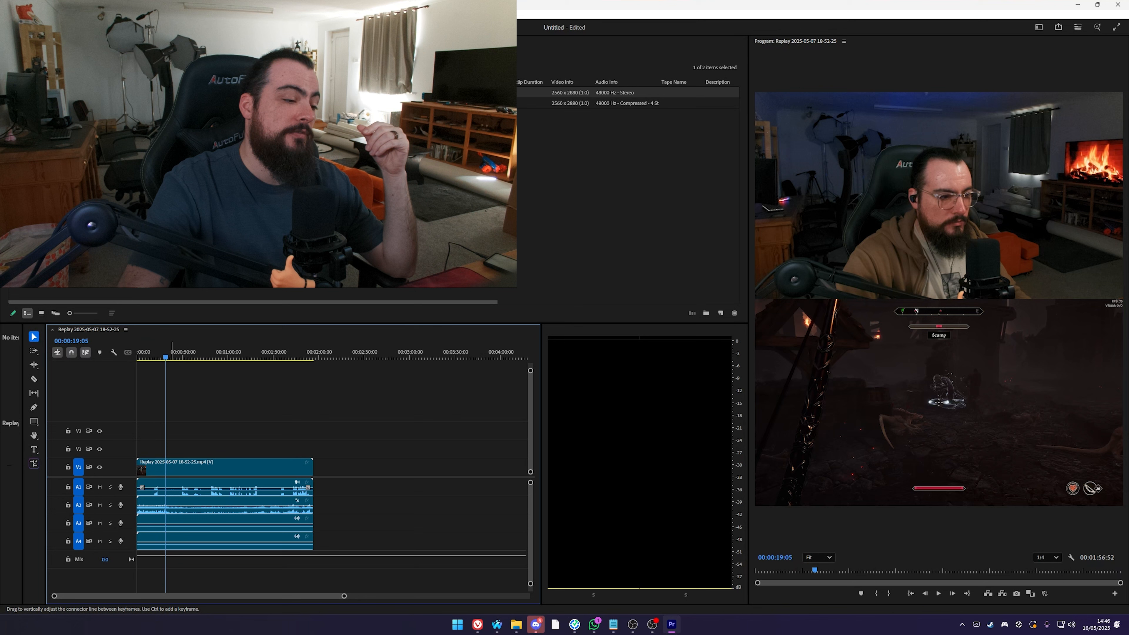
{"action": "mouse_move", "coordinate": [172, 502]}
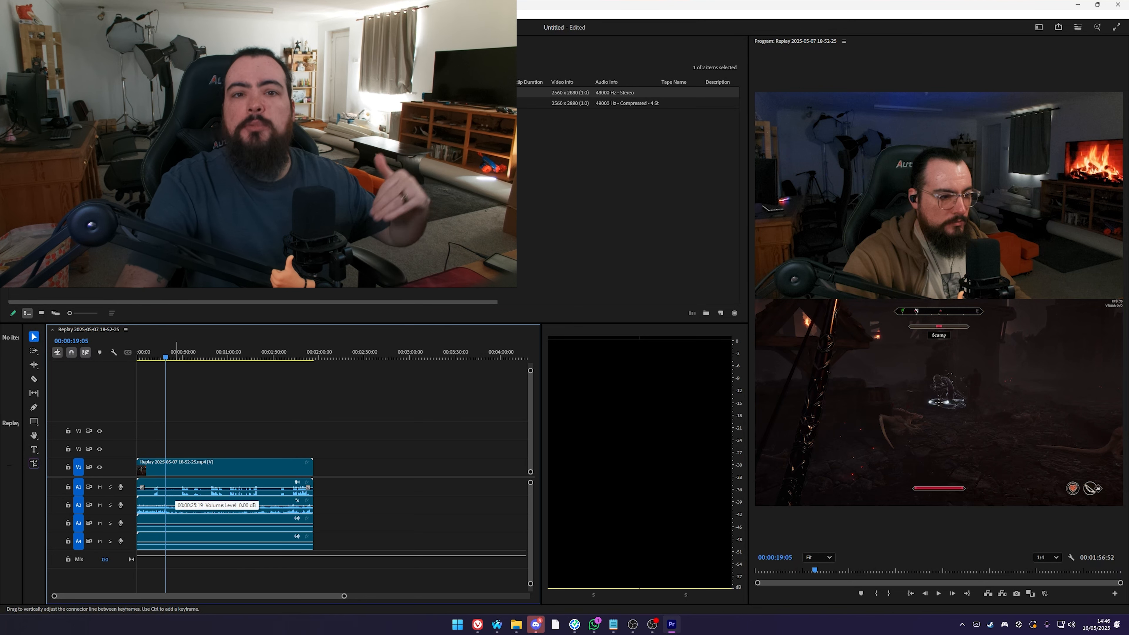